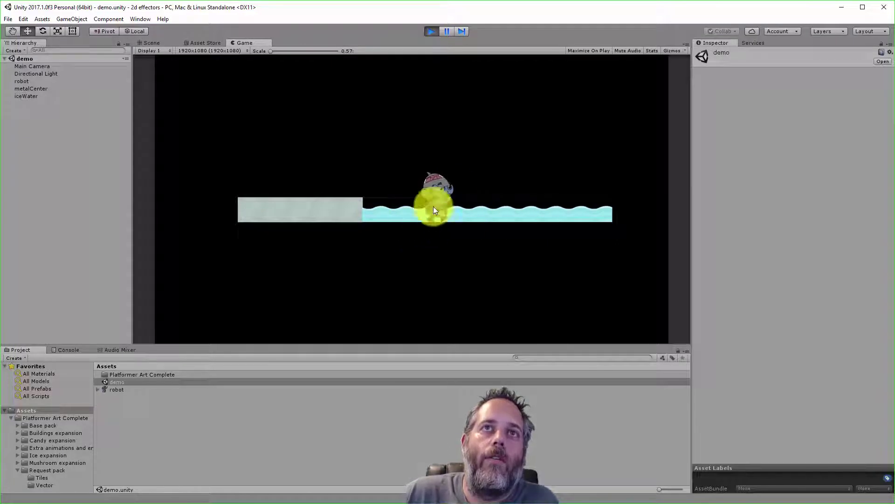
Stop the demo scene's test play and return to scene editing
left_click(432, 32)
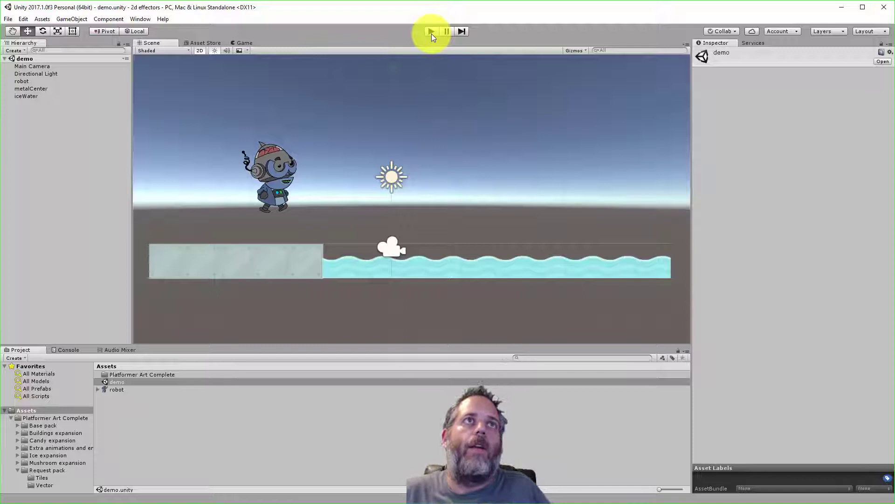
Start a new scene, drag the robot sprite in, and flip it on X
key("ctrl+n")
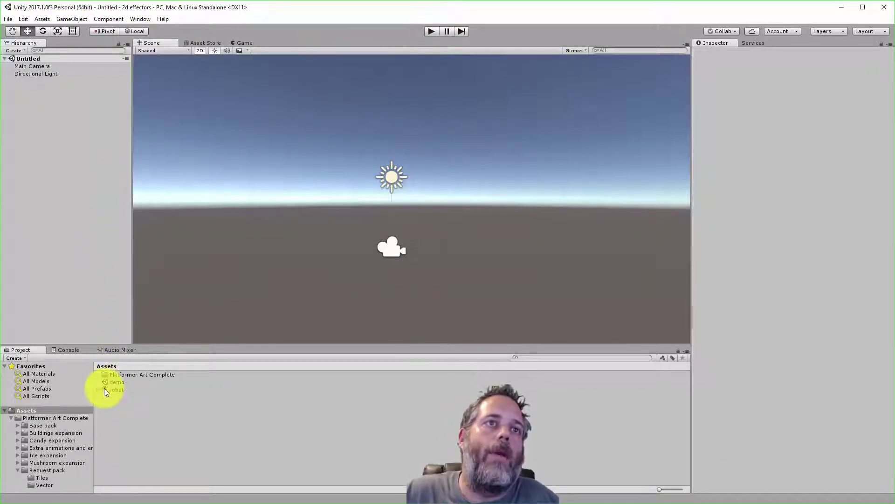
left_click_drag(105, 389, 392, 179)
left_click(776, 134)
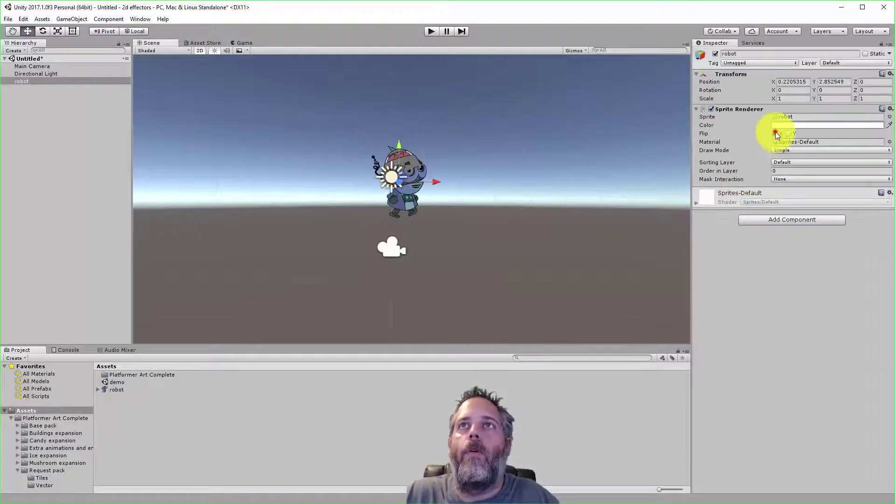
Add a Capsule Collider 2D to the robot
left_click(760, 220)
type("sur")
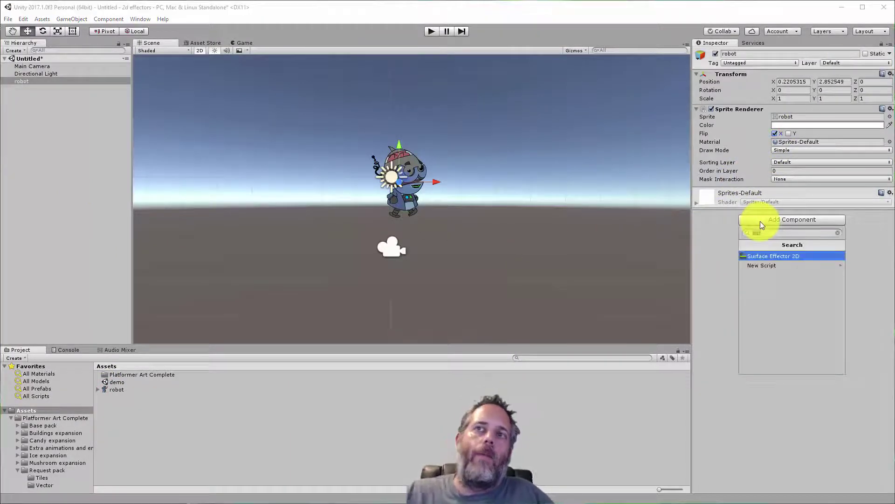
key("BackSpace")
key("BackSpace")
key("BackSpace")
type("col")
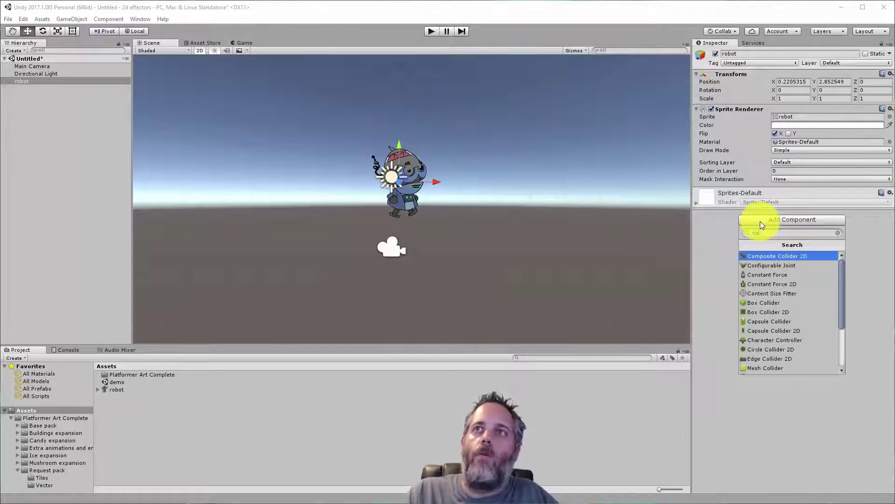
key("BackSpace")
key("BackSpace")
type("al")
key("BackSpace")
type("p")
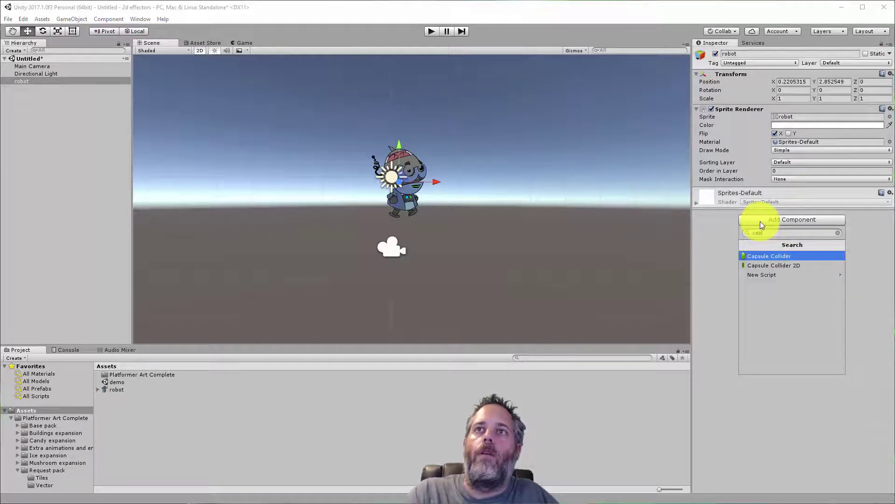
key("Down")
key("Return")
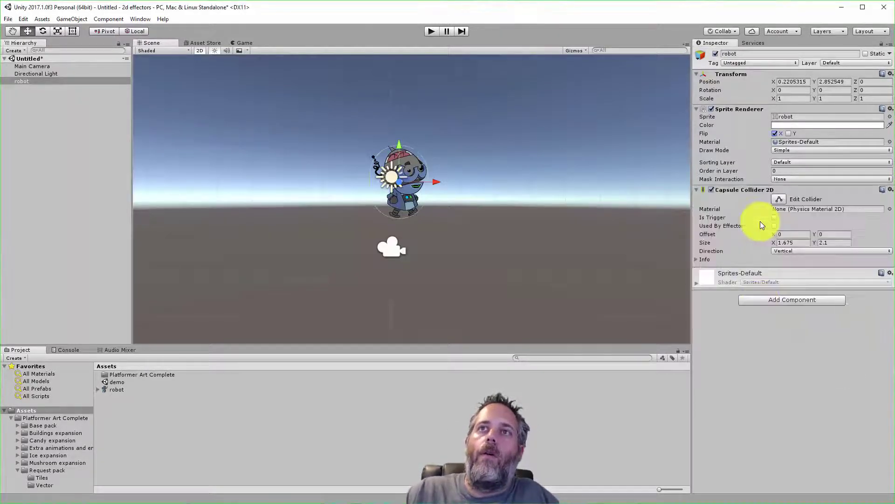
Add a Rigidbody 2D with Z rotation frozen, and narrow the capsule collider to width 1.09
left_click(785, 302)
type("rig")
key("Down")
key("Return")
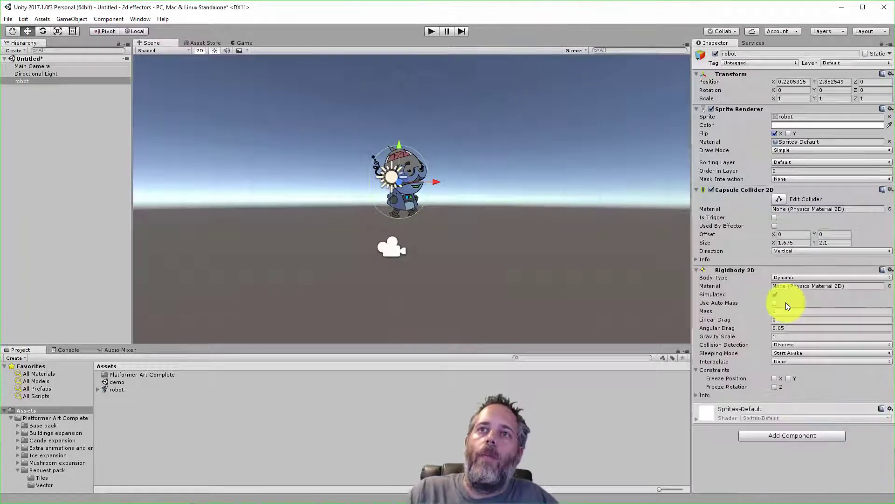
left_click(776, 387)
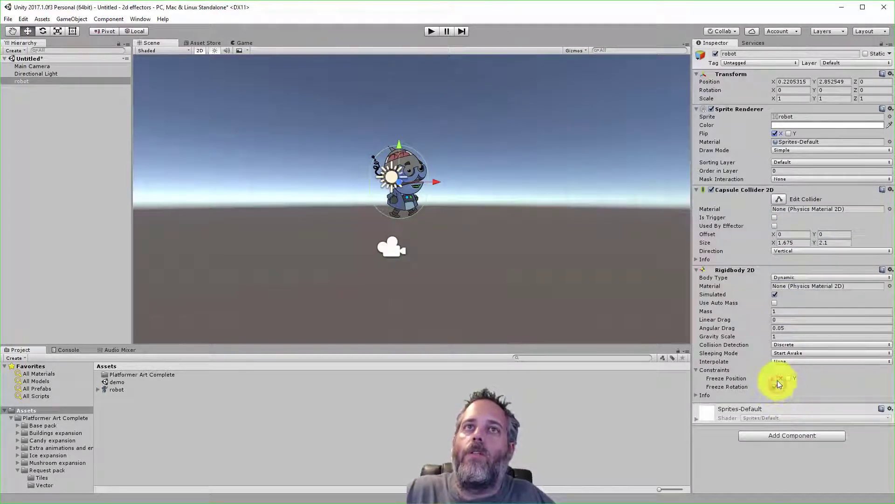
left_click_drag(773, 242, 762, 245)
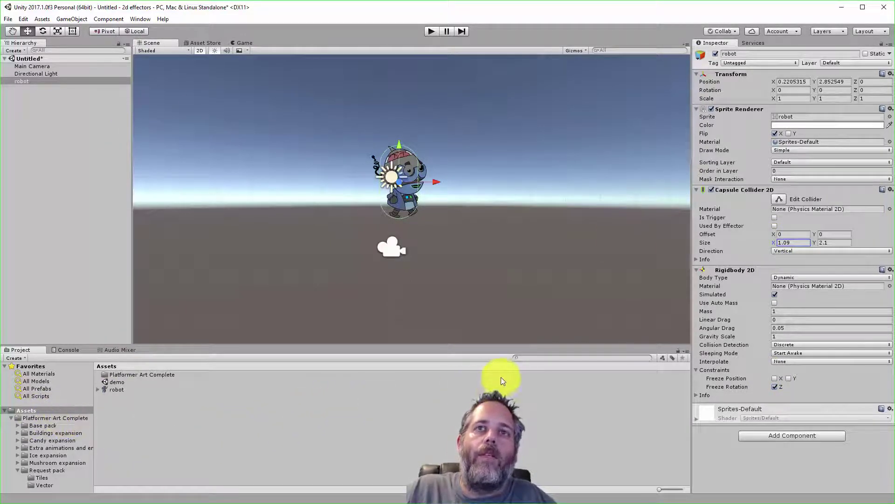
Search the Project for 'metal' and drag the metalCenter sprite below the robot
left_click(535, 359)
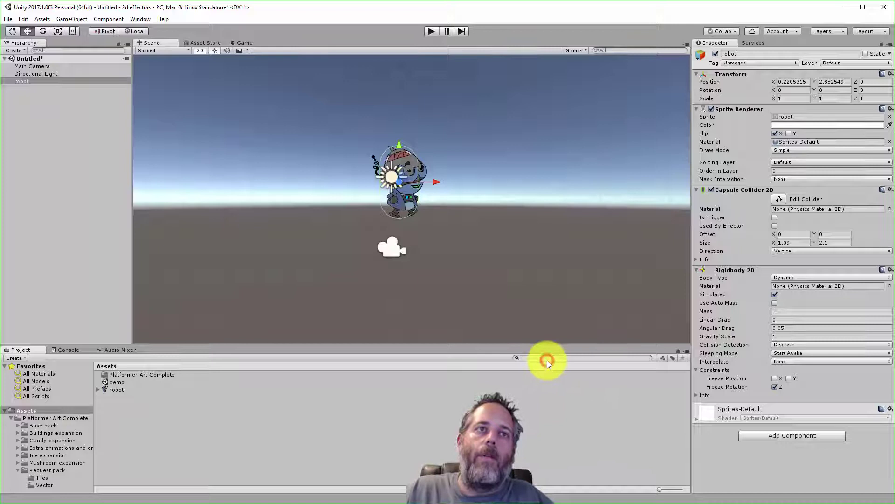
type("metal")
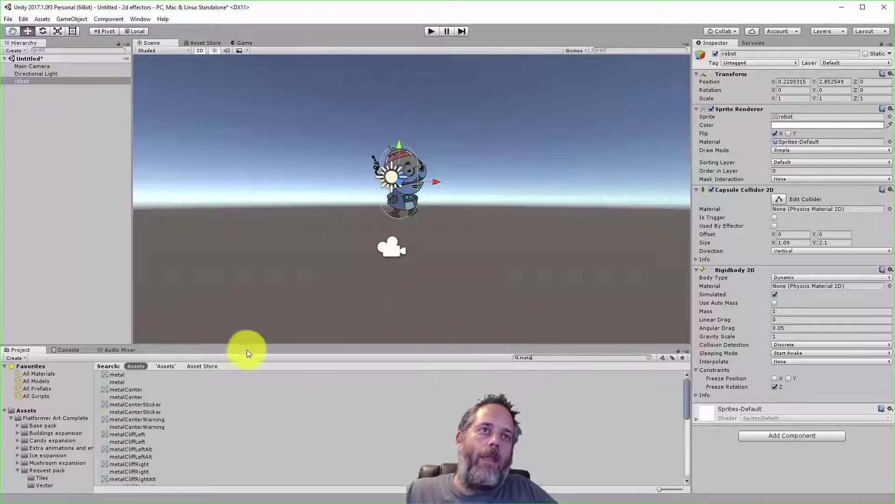
left_click(134, 397)
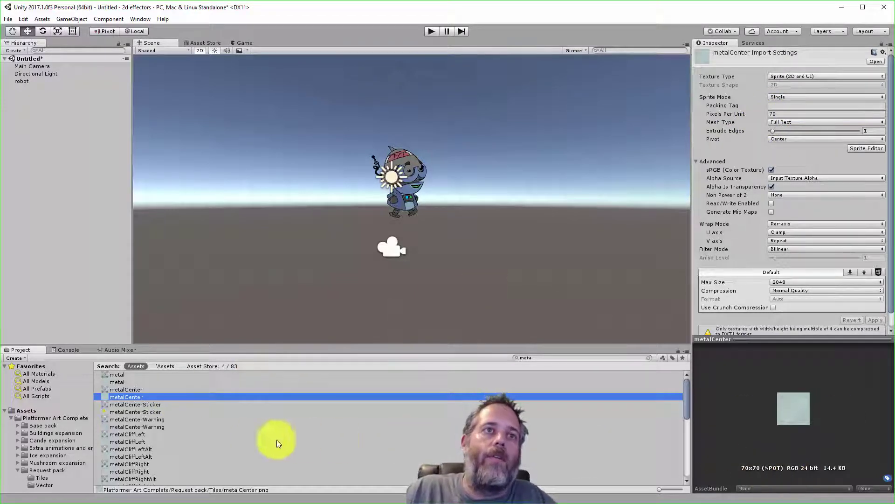
left_click_drag(124, 396, 401, 241)
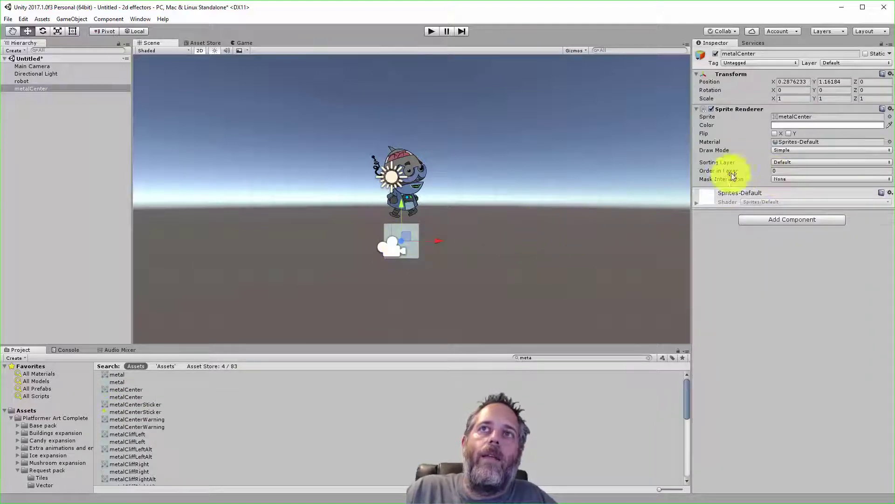
Set the metalCenter sprite's Draw Mode to Tiled with width 5
left_click(782, 149)
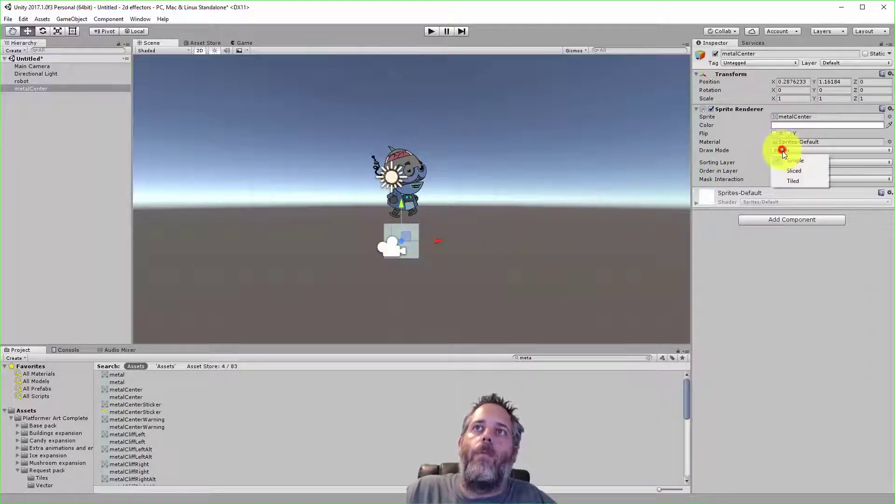
left_click(794, 180)
left_click(797, 167)
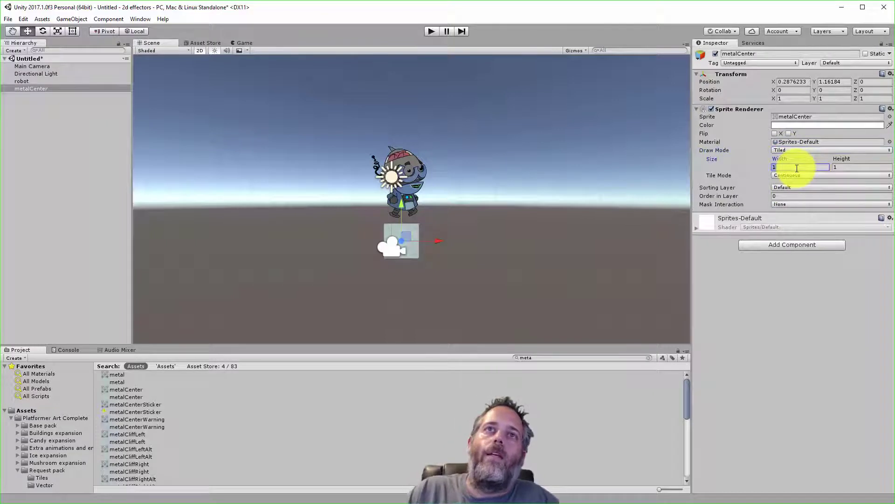
type("5")
Add a Box Collider 2D with Size X 5, then briefly test-play the scene
left_click(790, 247)
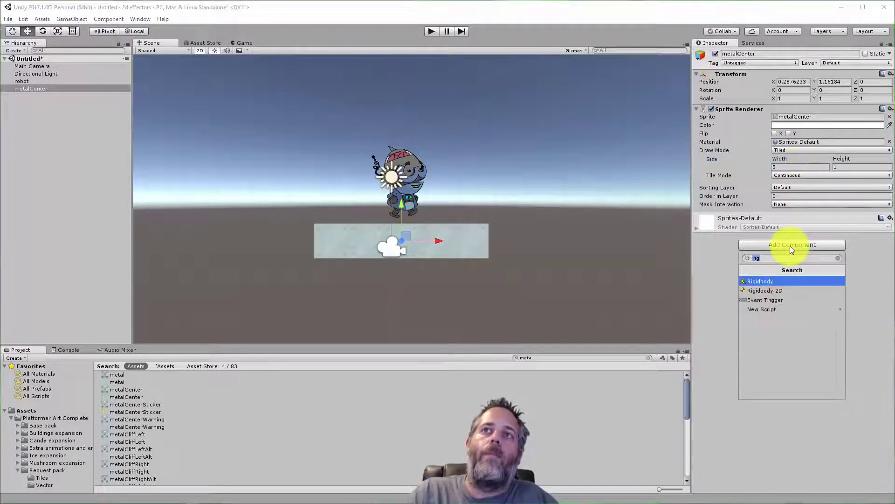
type("box")
key("Down")
key("Return")
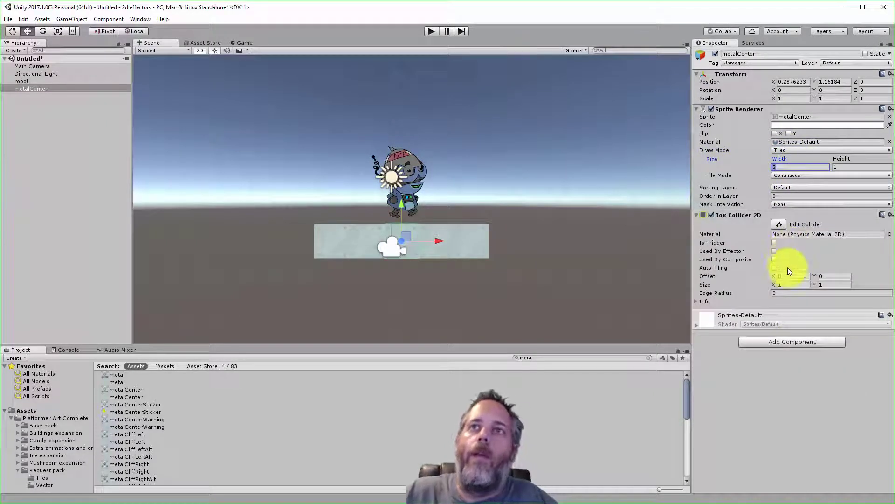
left_click(788, 285)
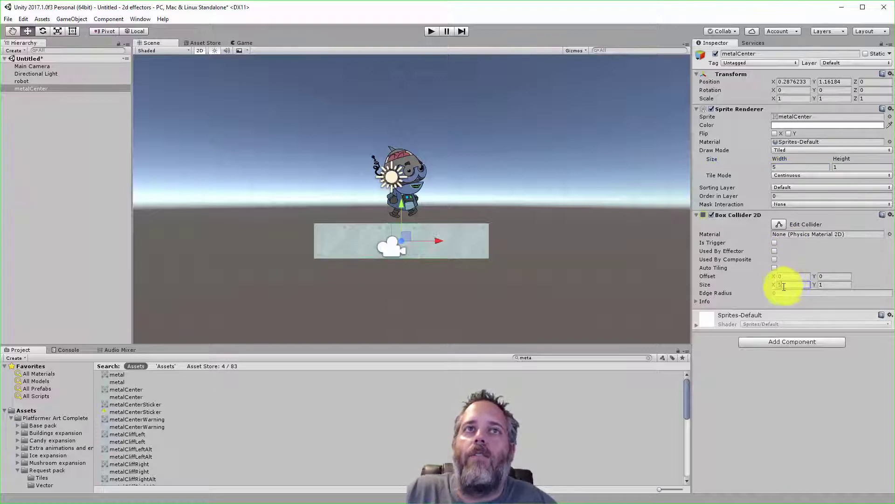
left_click_drag(777, 286, 779, 285)
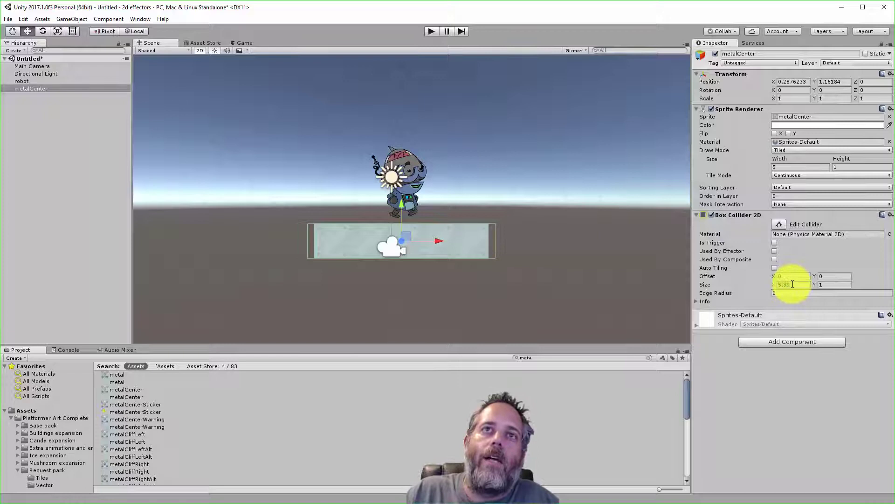
type("5")
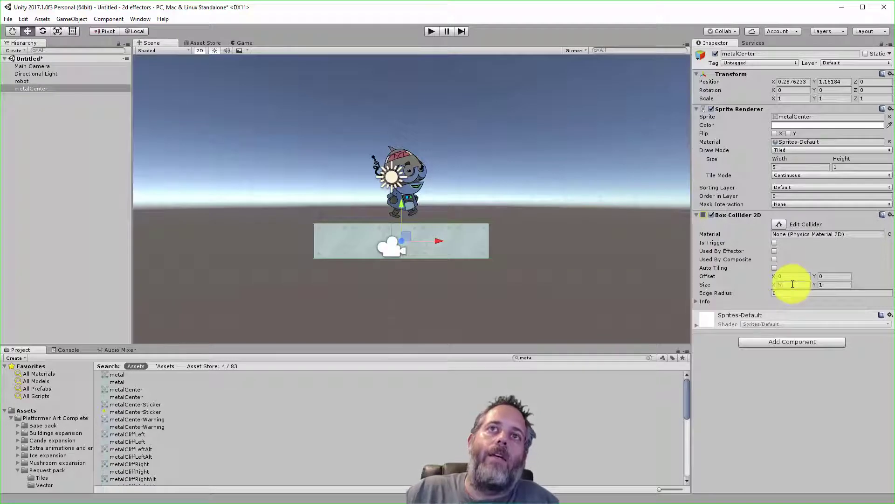
left_click(428, 37)
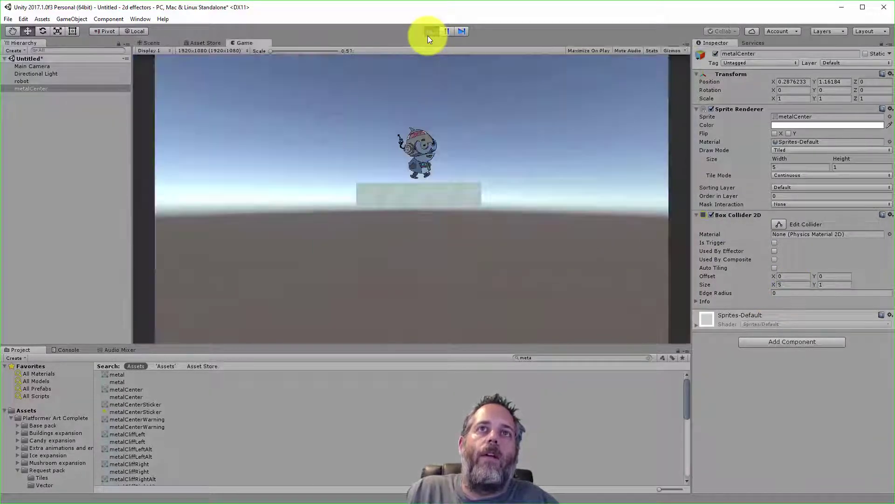
left_click(429, 37)
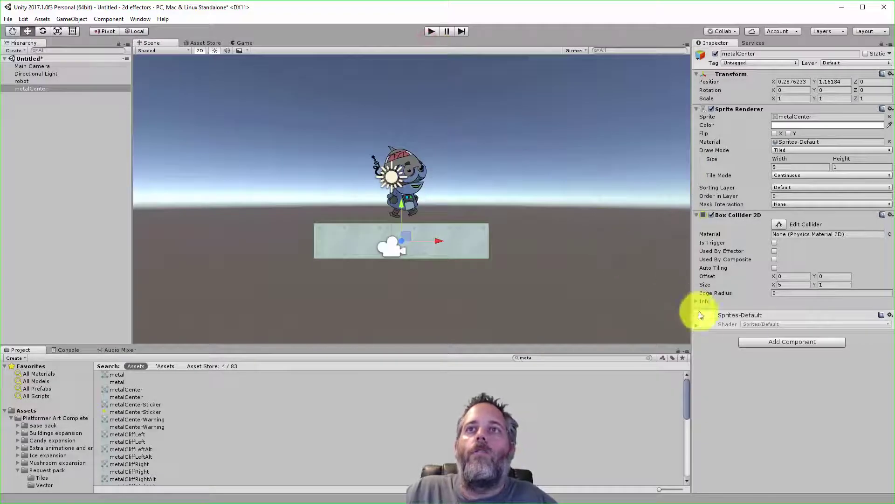
Search 'surf' in Add Component and add Surface Effector 2D to metalCenter
left_click(761, 345)
type("box")
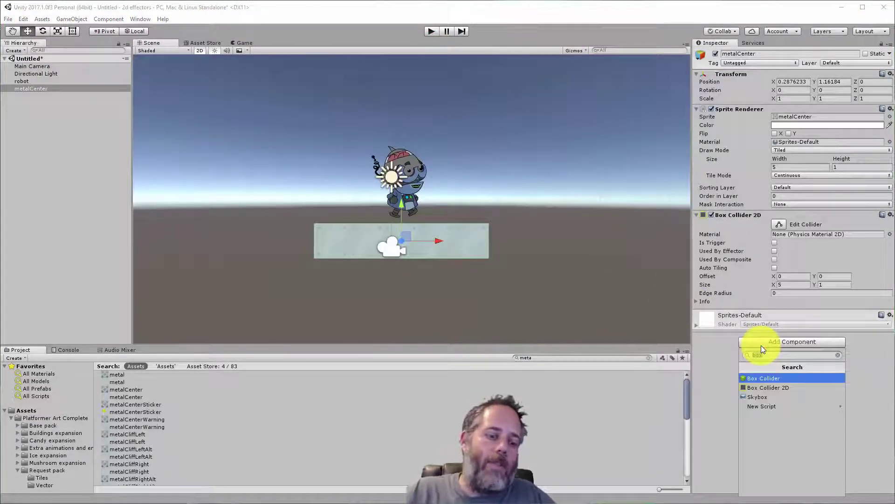
key("BackSpace")
key("BackSpace")
key("BackSpace")
type("surf")
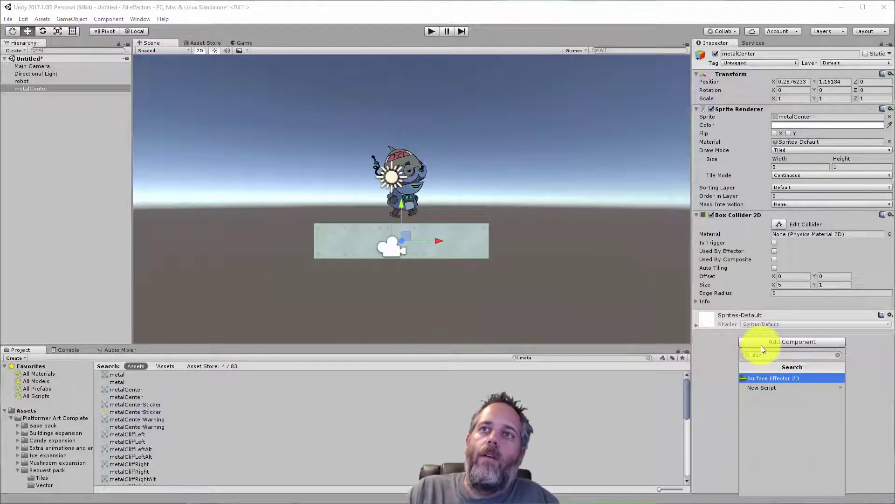
key("Return")
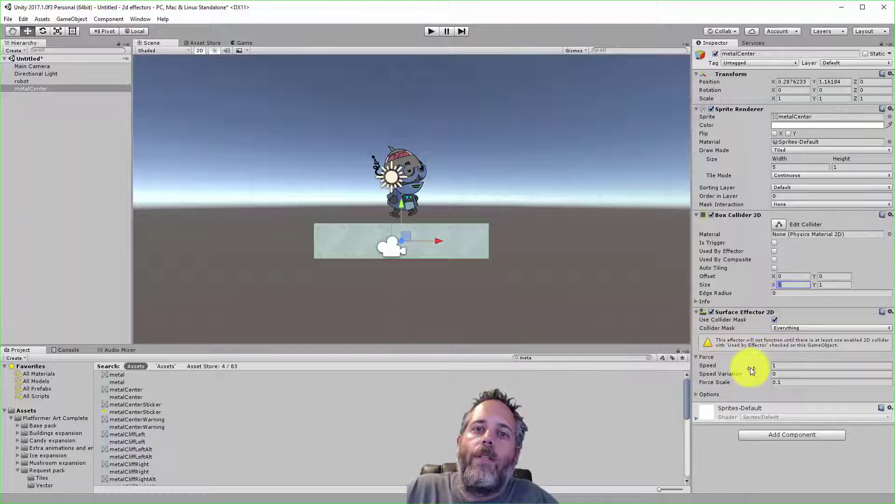
mouse_move(749, 368)
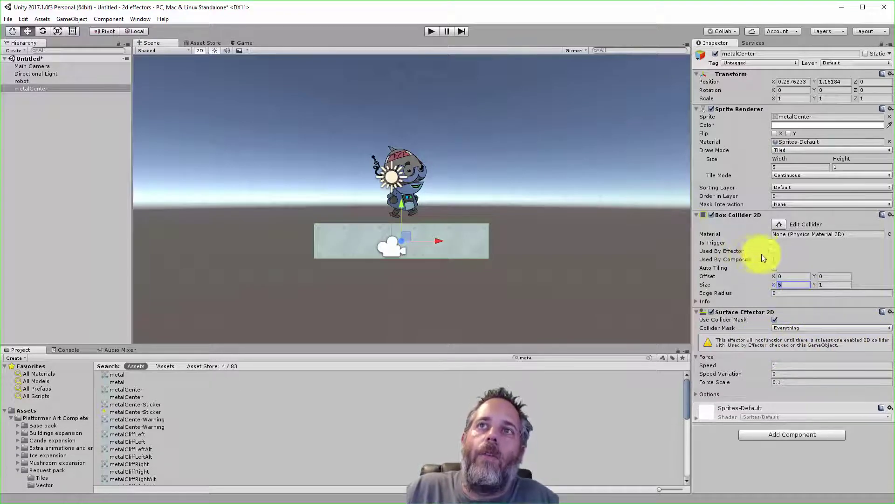
Tick Used By Effector on the platform's Box Collider 2D and test the conveyor in Play mode
left_click(775, 251)
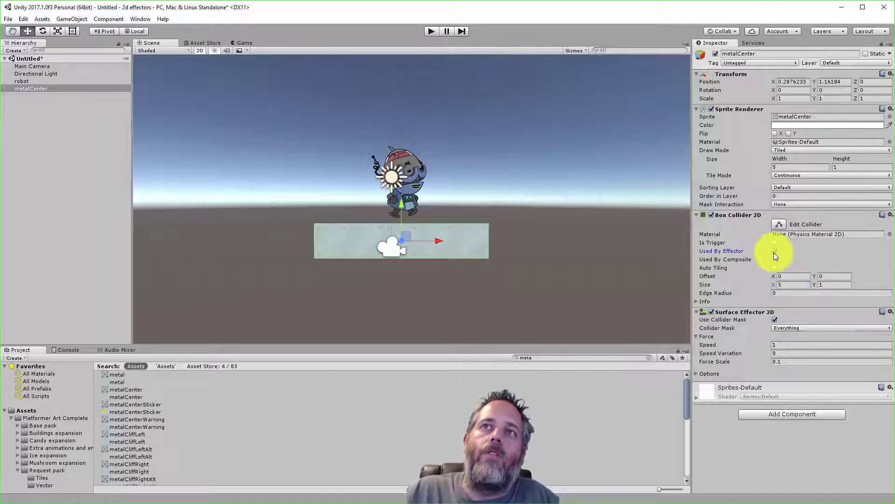
left_click(431, 31)
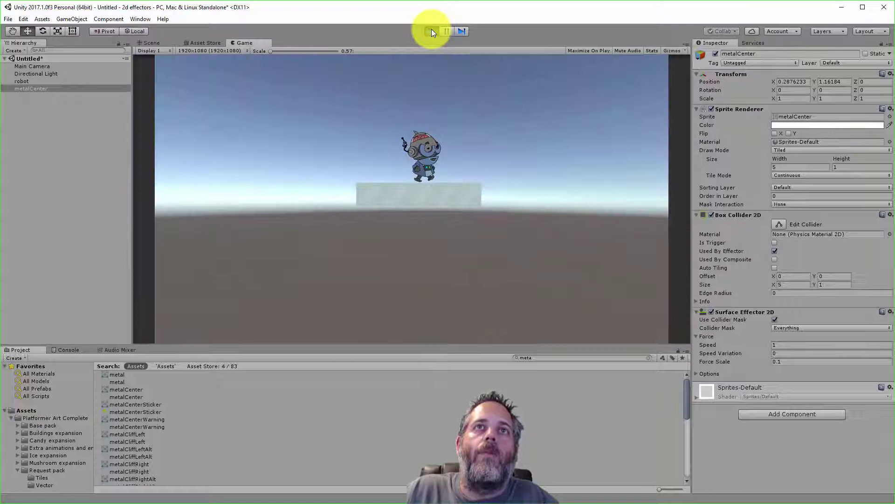
left_click(777, 346)
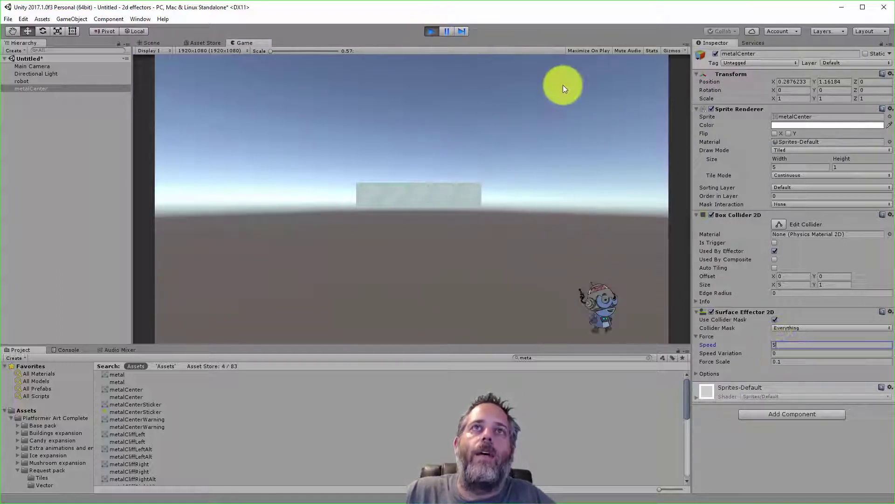
left_click(431, 31)
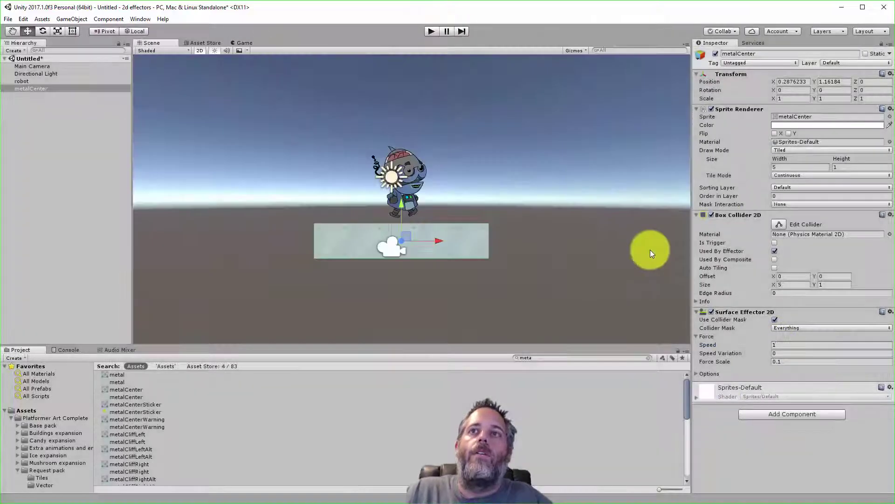
Set the Surface Effector speed to -5 and test-play the reversed conveyor
left_click(788, 346)
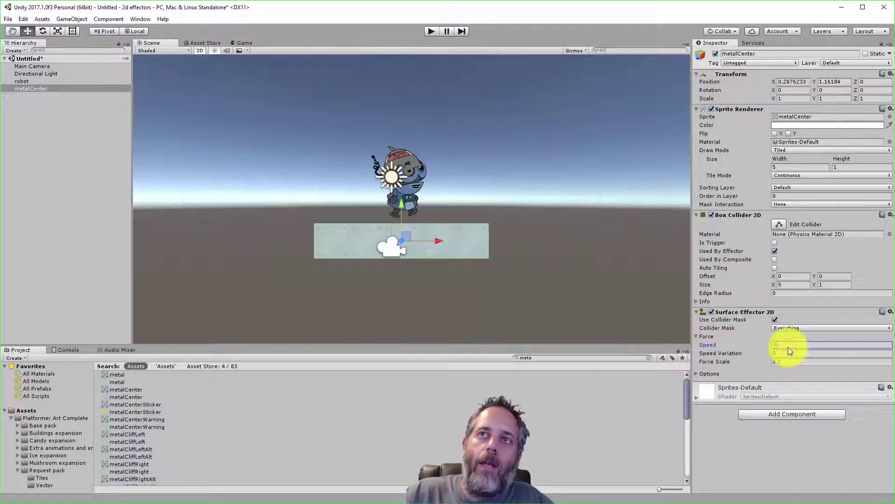
type("-5")
left_click(427, 31)
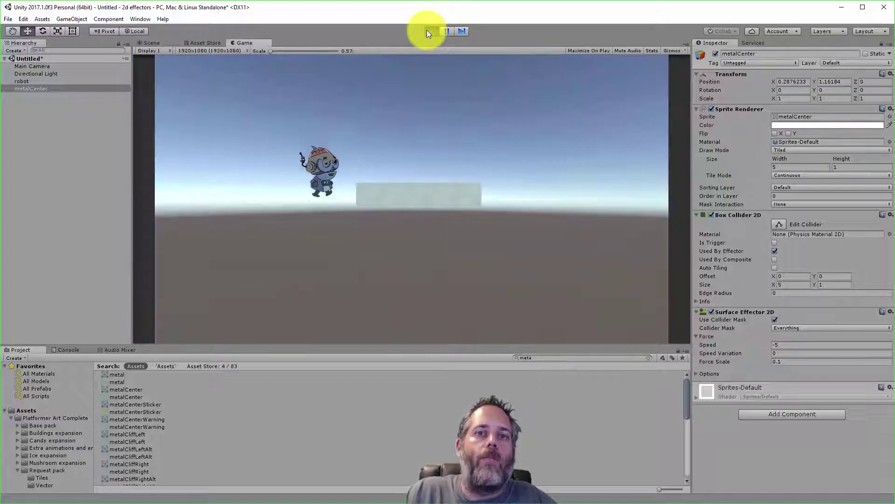
left_click(427, 31)
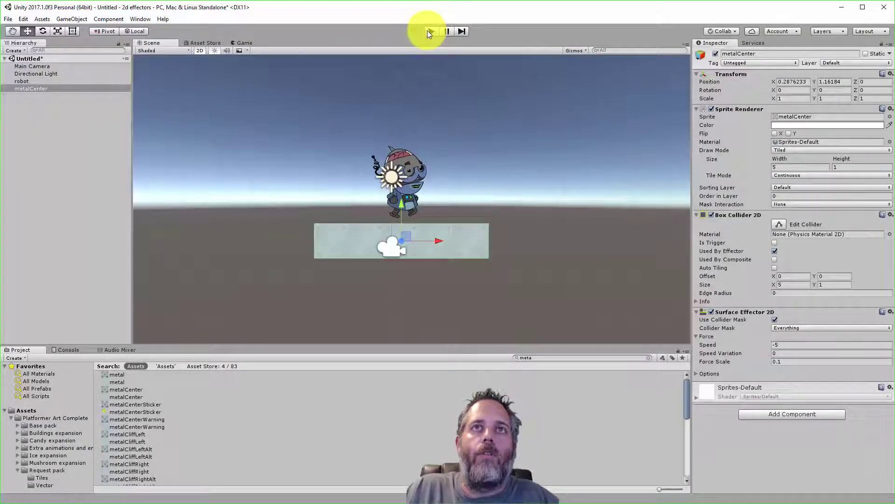
Set the Surface Effector speed to 3
left_click(781, 344)
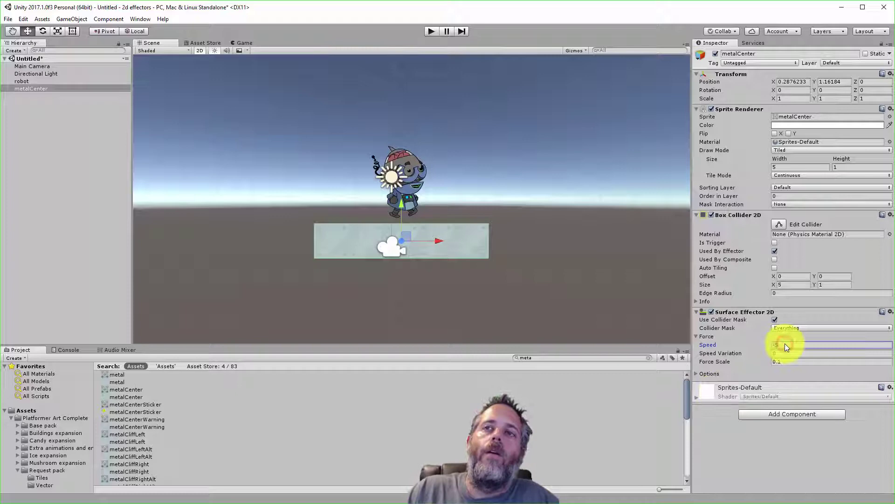
type("3")
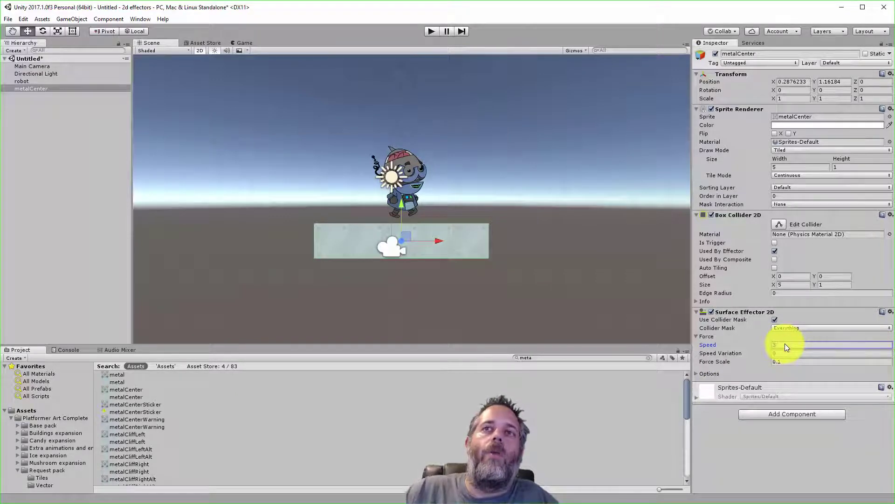
key("Return")
middle_click_drag(464, 266, 416, 270)
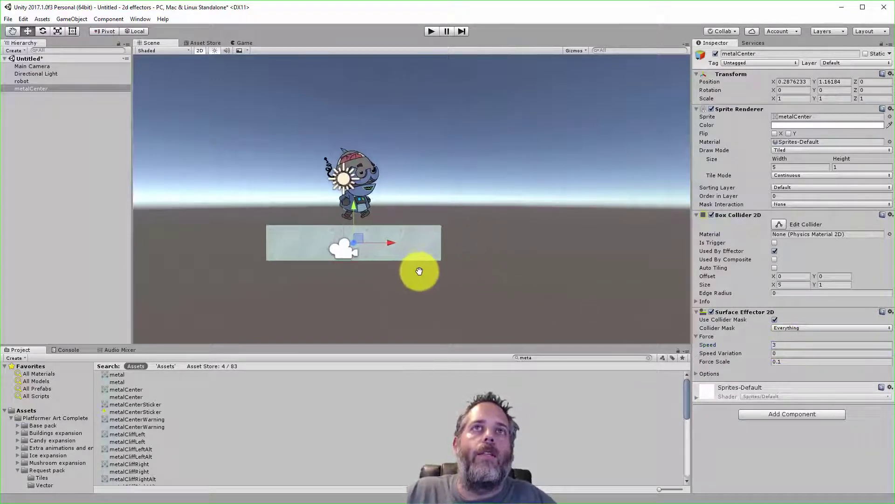
key("ctrl+s")
key("Escape")
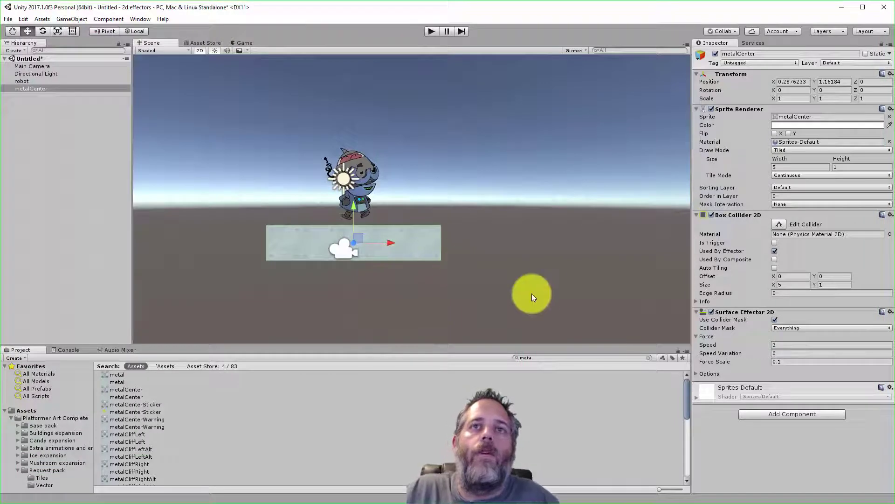
middle_click_drag(531, 293, 508, 304)
Search the Project for 'water' and place iceWaterMid to the right of the platform
left_click(554, 358)
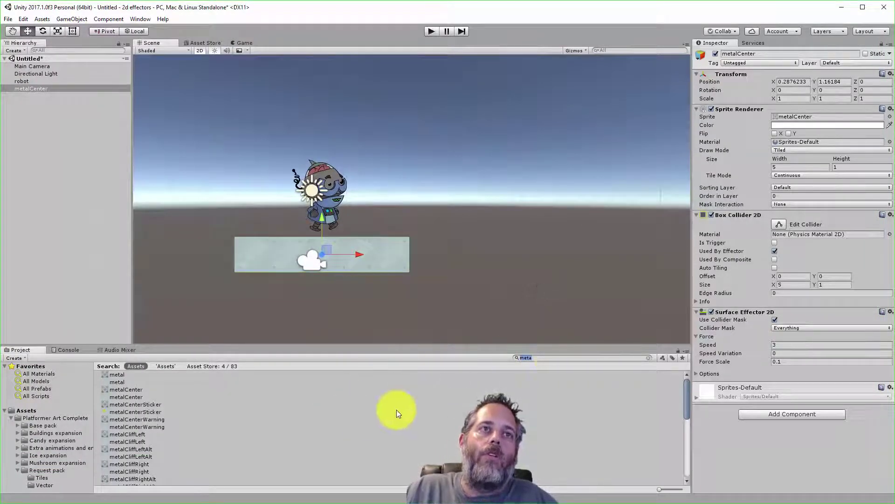
type("water")
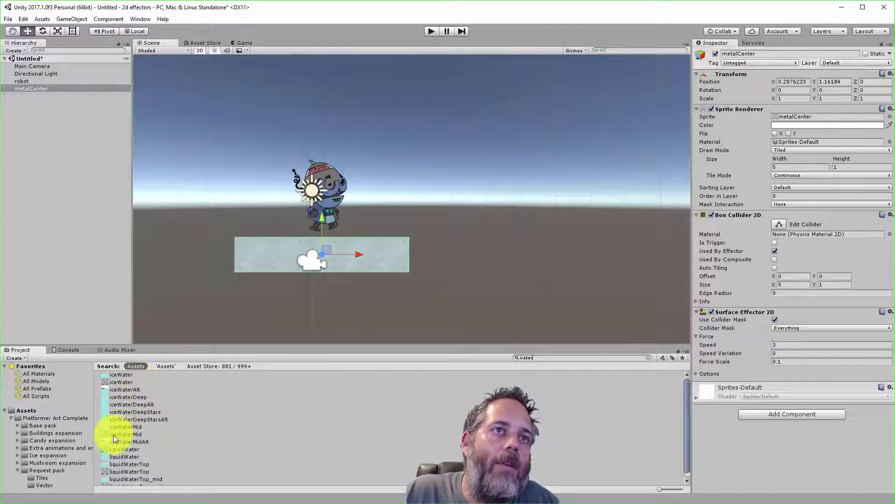
left_click(116, 376)
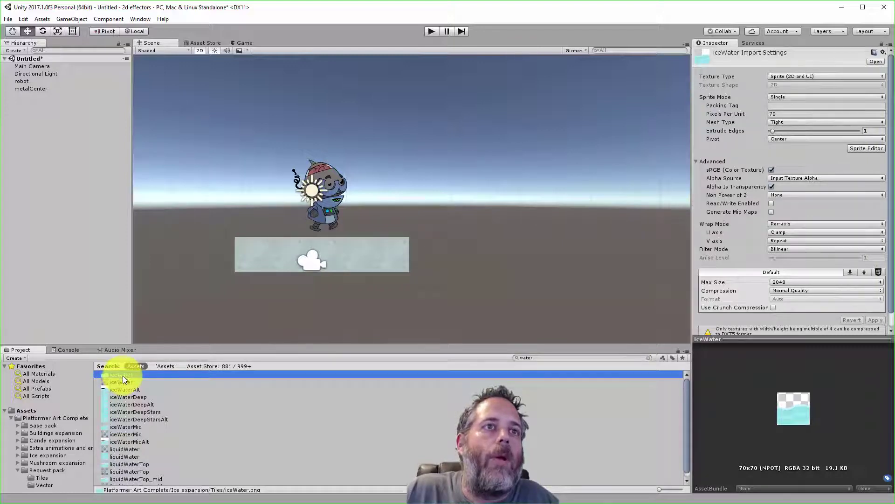
left_click(114, 427)
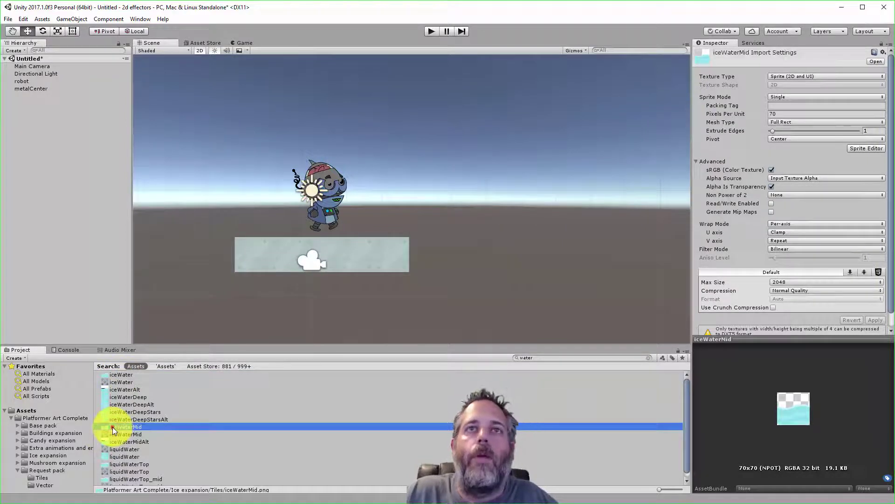
left_click_drag(113, 428, 484, 254)
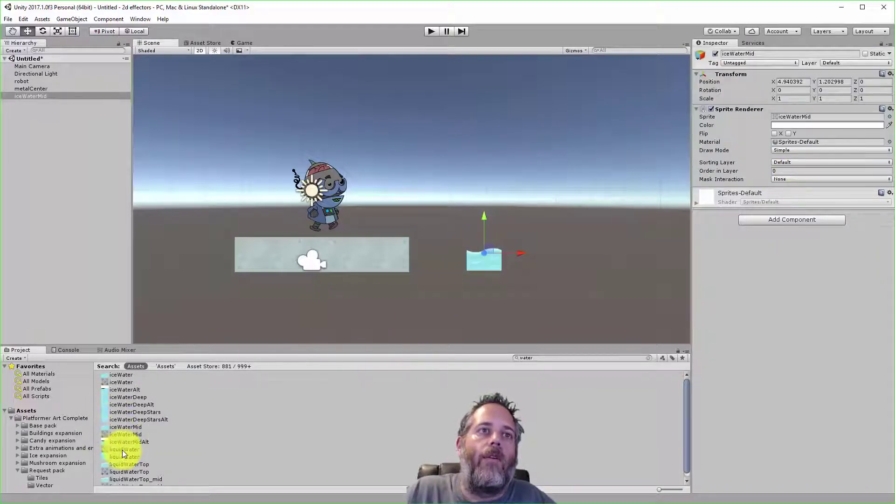
left_click(122, 426)
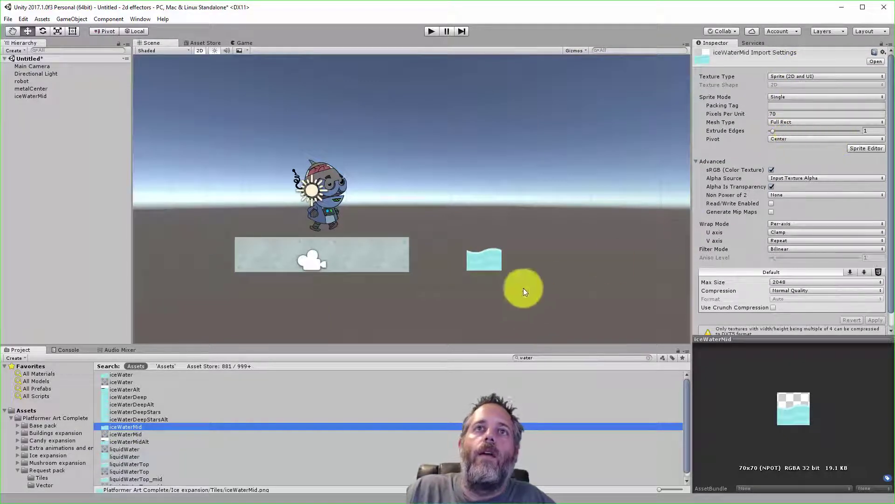
Tile the iceWaterMid water 10 units wide and move it right to X 7.82
left_click(472, 261)
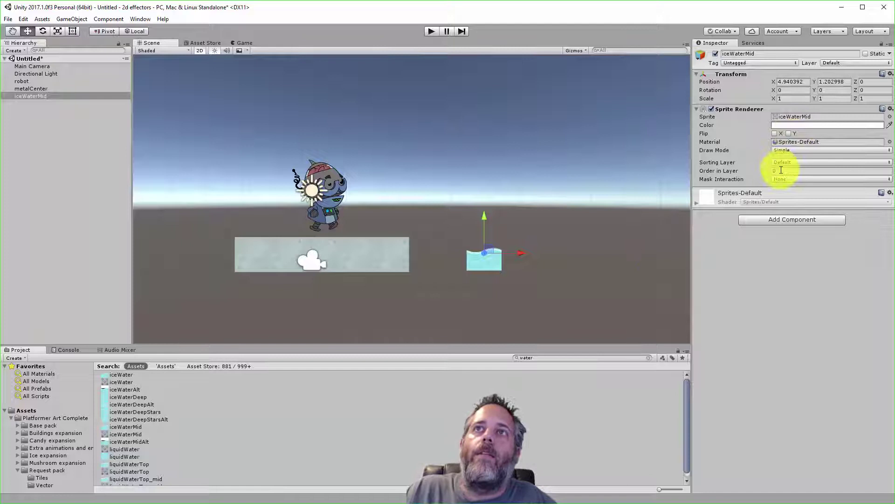
left_click(785, 149)
left_click(786, 176)
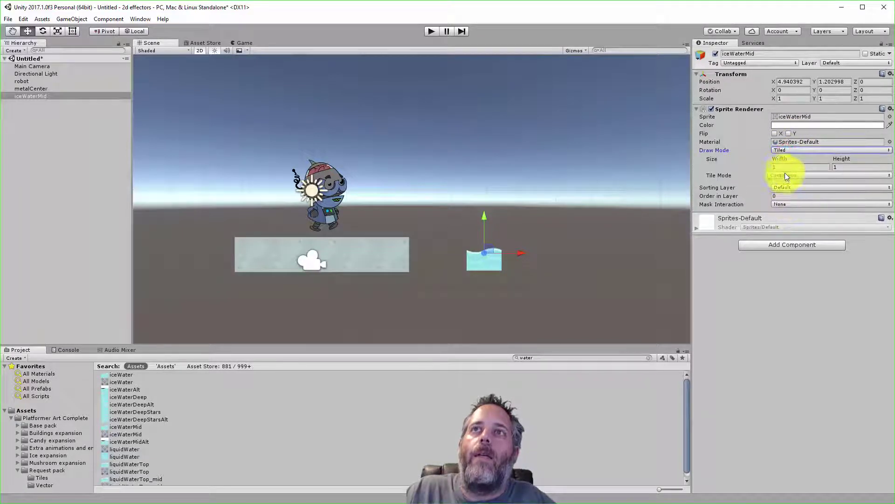
left_click(786, 166)
type("10")
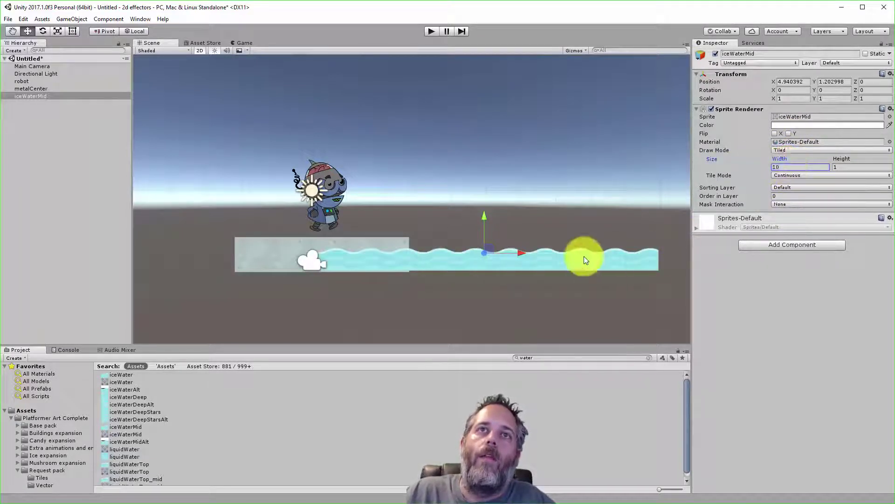
left_click_drag(511, 253, 618, 251)
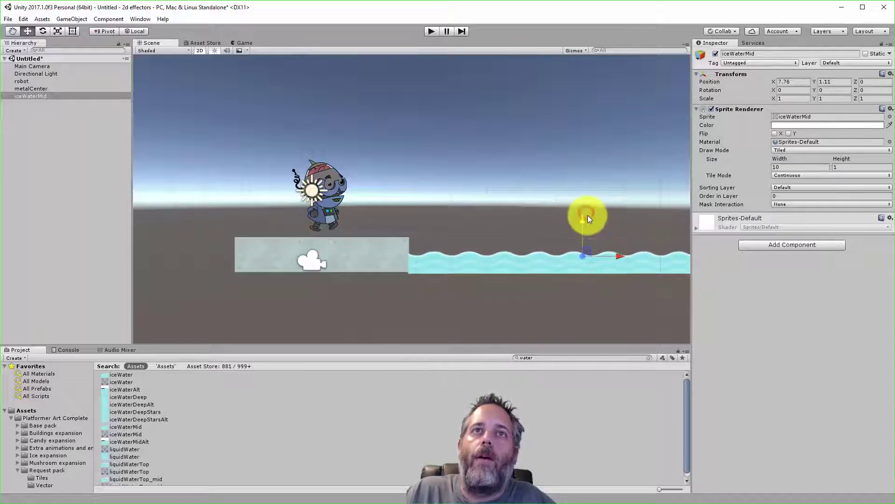
Add a Box Collider 2D to the water
left_click(748, 244)
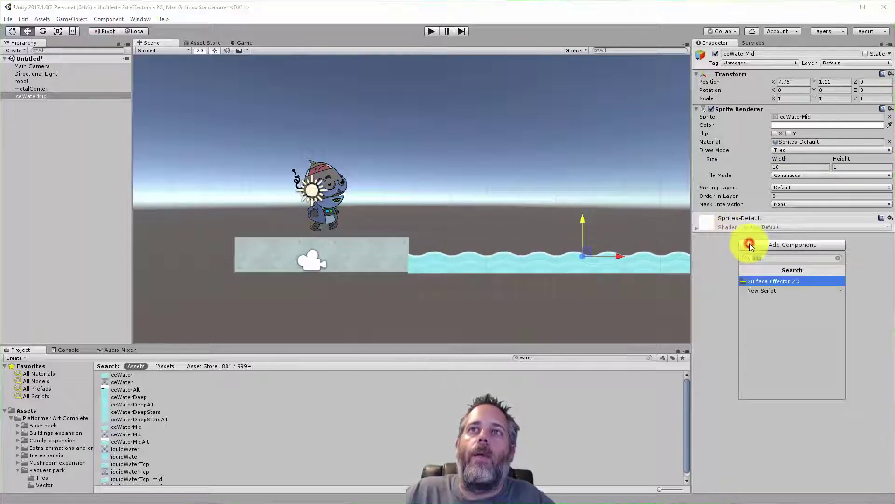
key("BackSpace")
key("Down")
key("Escape")
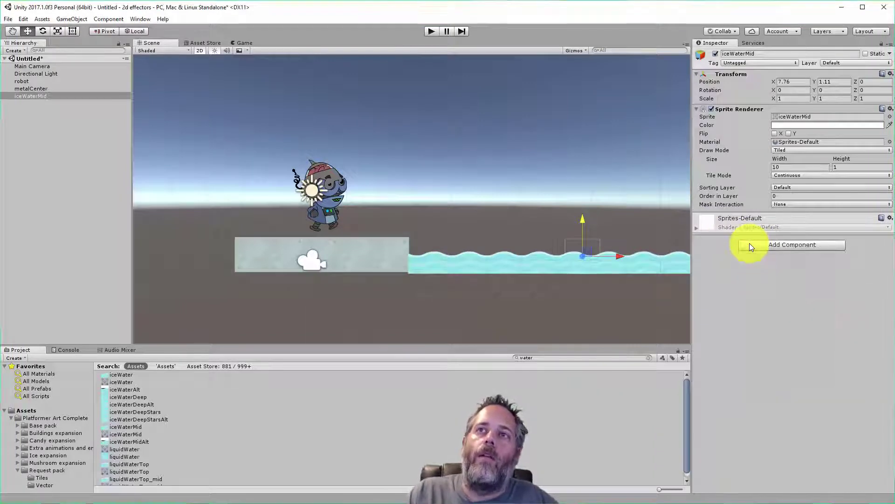
Search 'ef' and add a Buoyancy Effector 2D to the water
left_click(779, 342)
type("ef")
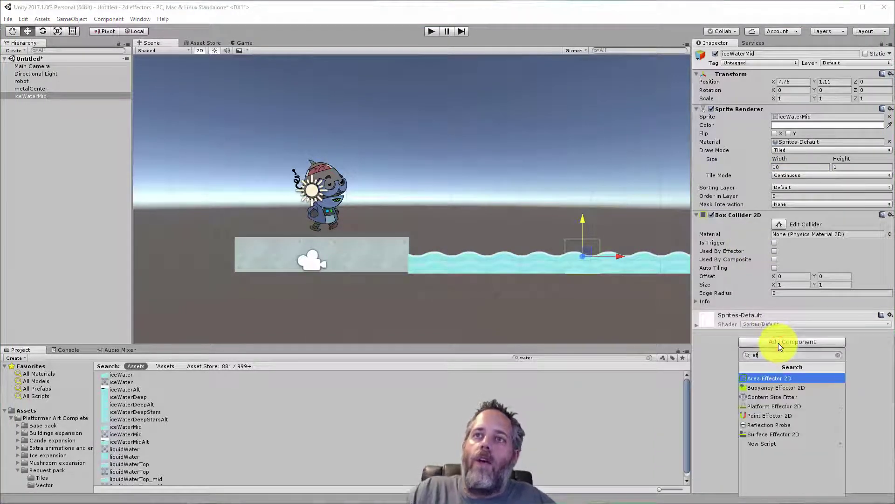
left_click(787, 388)
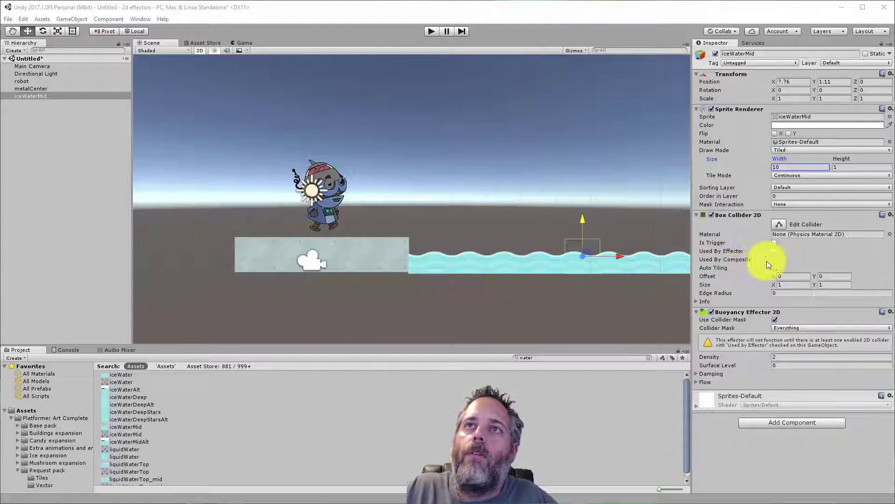
Tick Used By Effector and Is Trigger on the water collider, set Size X 10, Offset Y -0.31
left_click(774, 251)
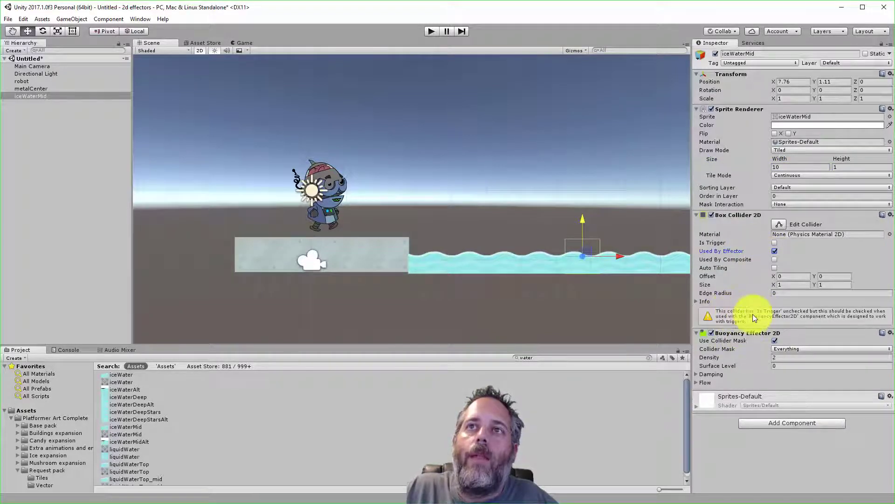
left_click(774, 243)
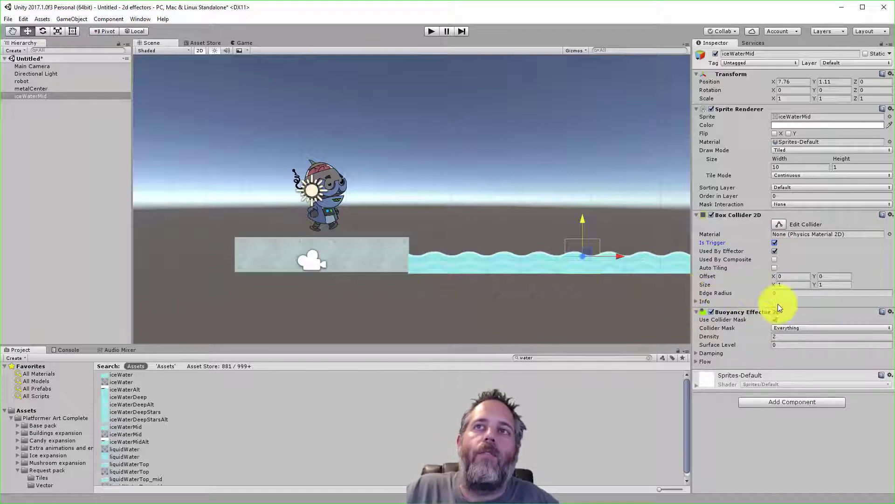
left_click(788, 286)
type("10")
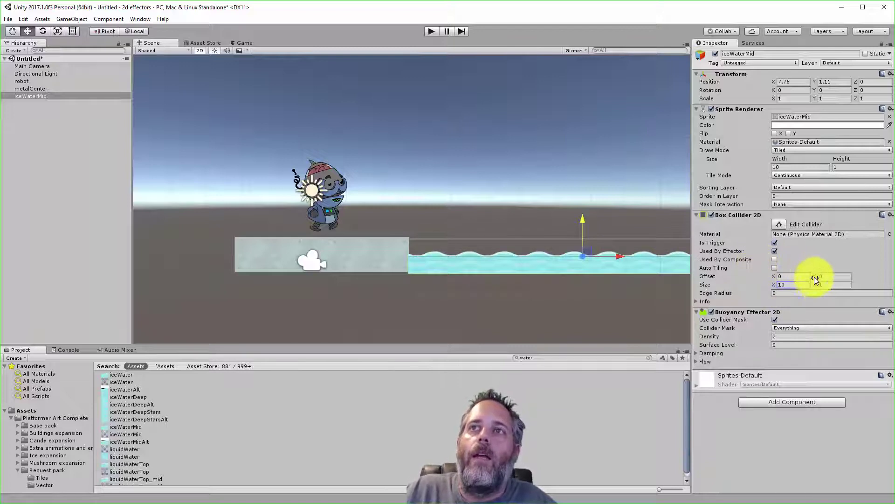
left_click_drag(814, 275, 810, 279)
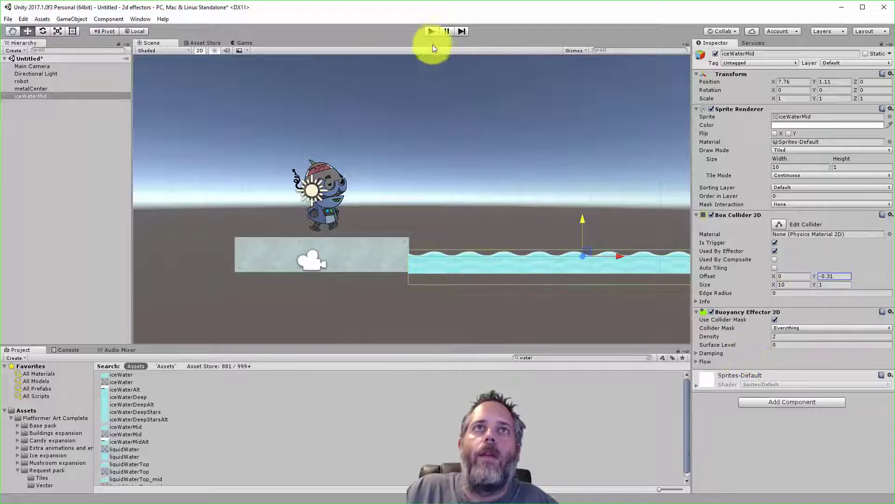
Test-run the game, set the water's Order in Layer to 5, and run it again to watch the robot float
left_click(430, 31)
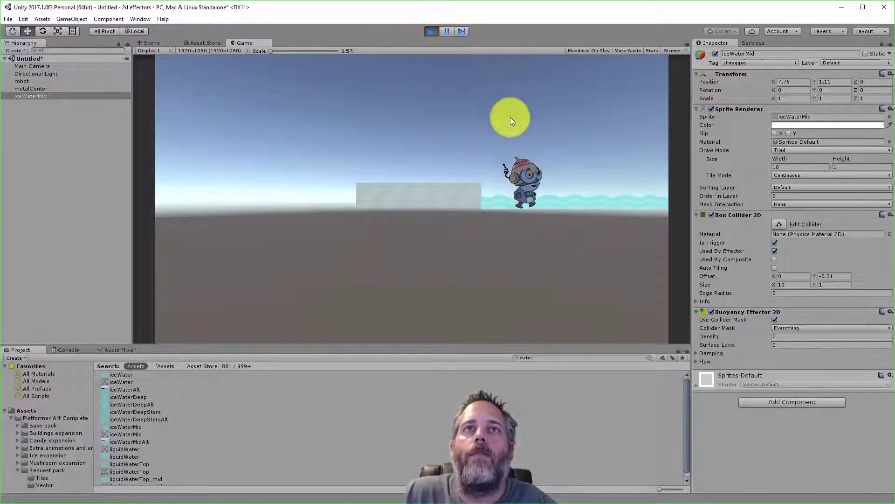
left_click(431, 32)
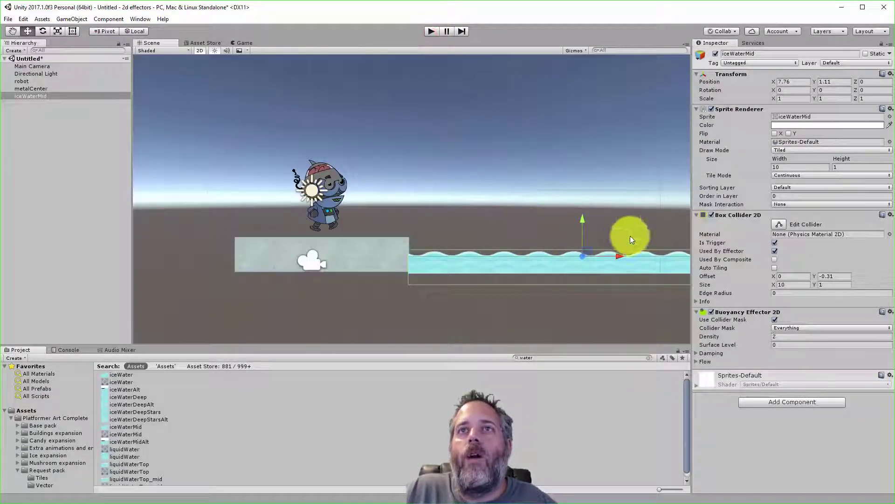
left_click(776, 196)
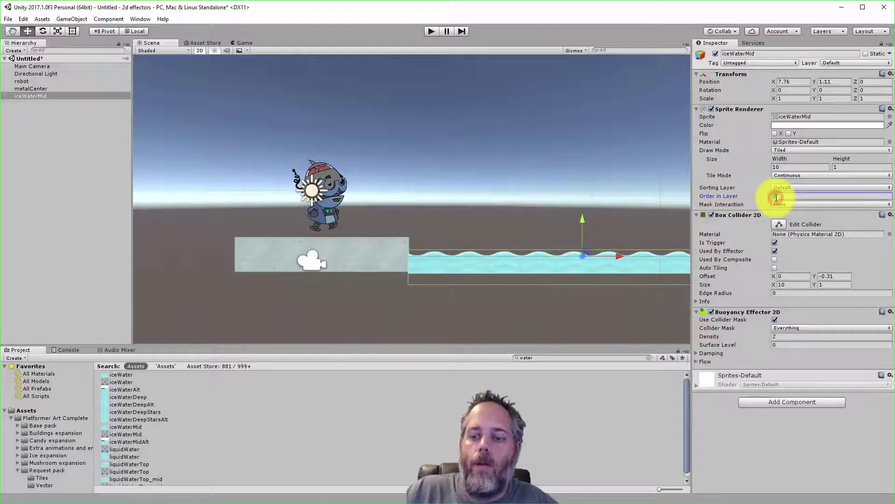
type("5")
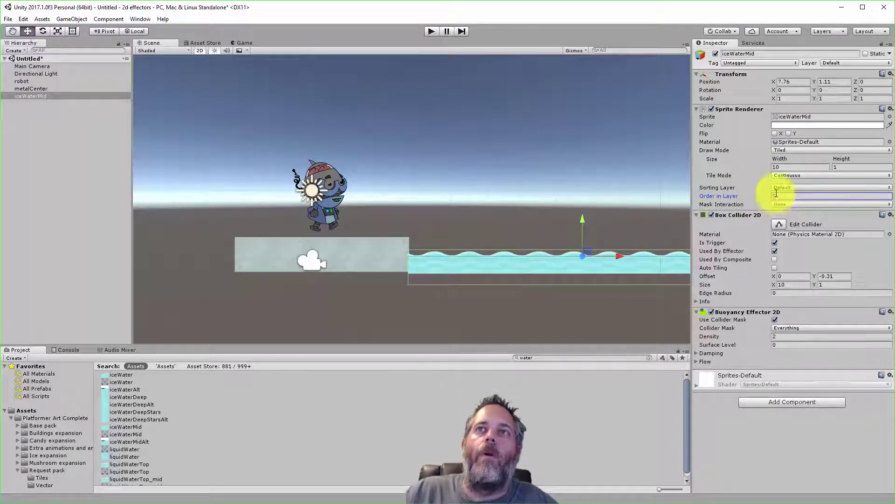
left_click(436, 29)
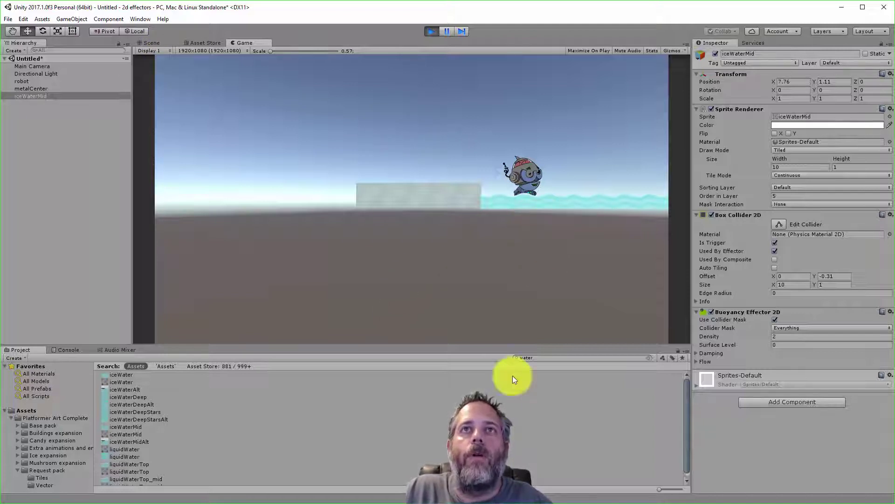
Stop the game and expose the Buoyancy Effector 2D flow settings, selecting Flow Magnitude
left_click(424, 31)
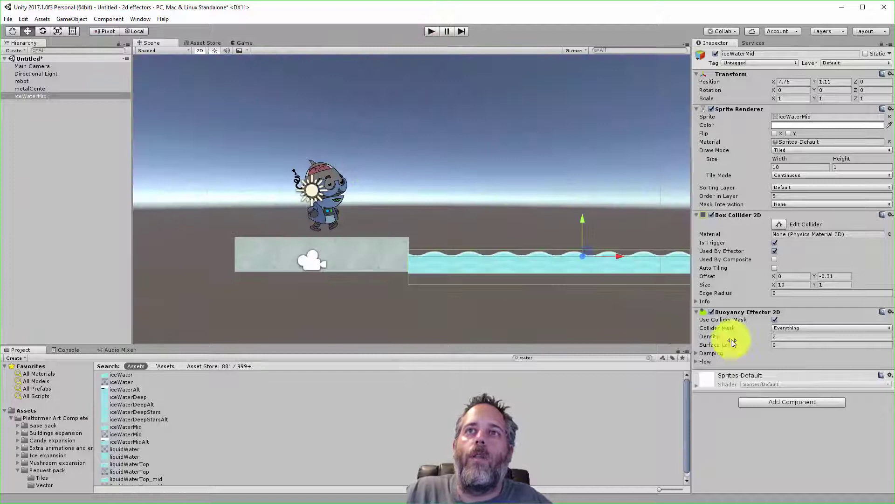
left_click(696, 360)
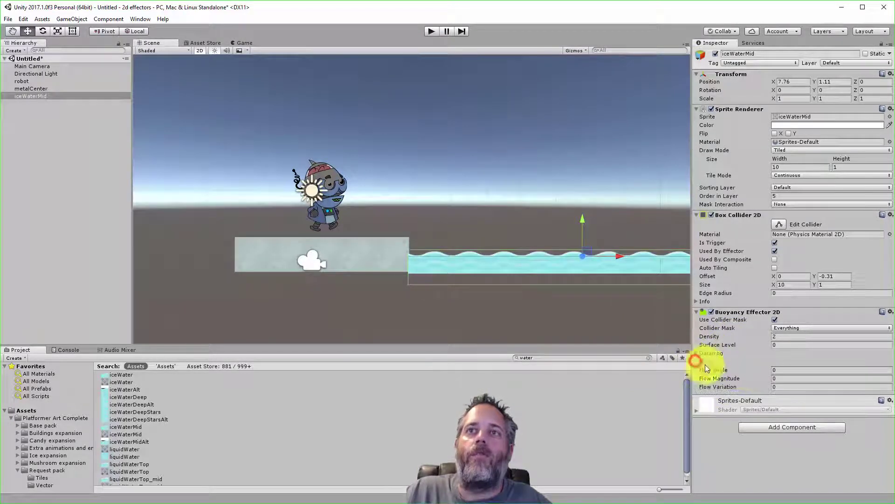
left_click(785, 377)
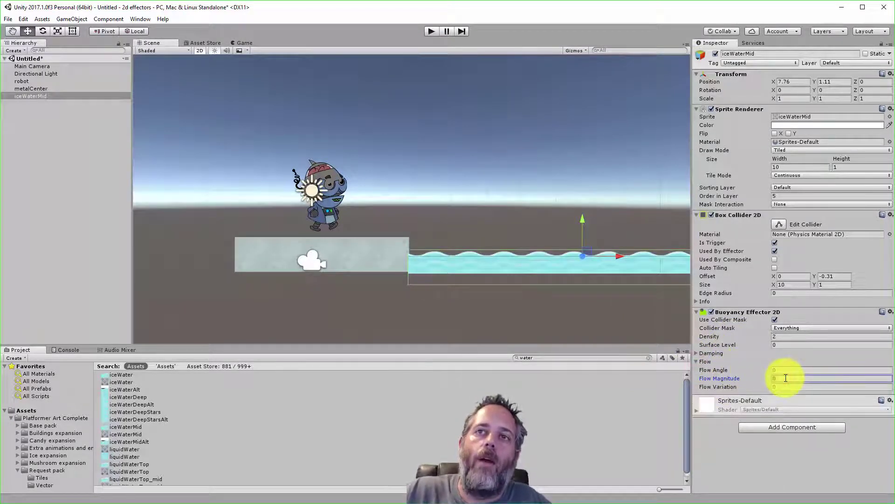
Run the game, walk the robot right into the water, scrub Flow Magnitude live, then stop
left_click(425, 31)
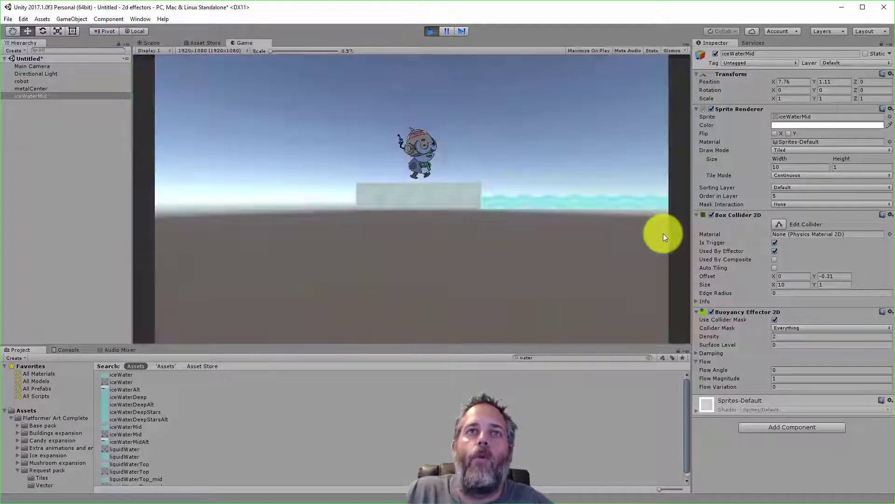
key("Right")
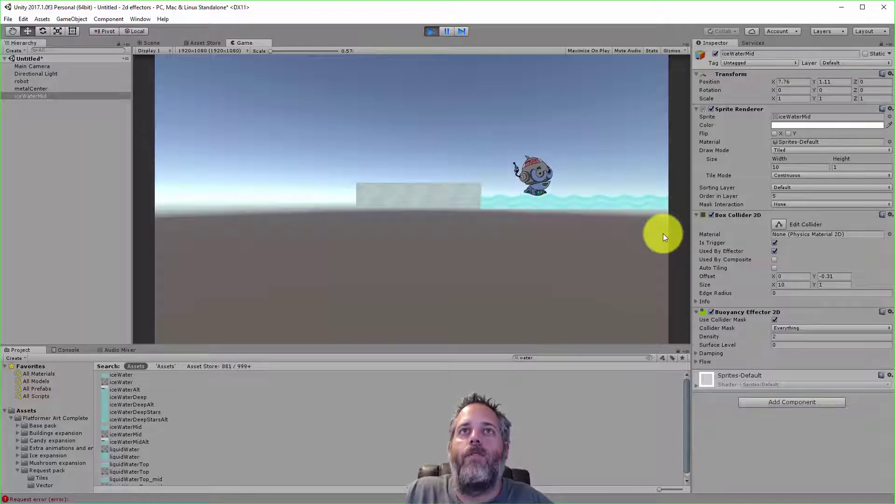
left_click(696, 361)
left_click_drag(744, 377, 802, 381)
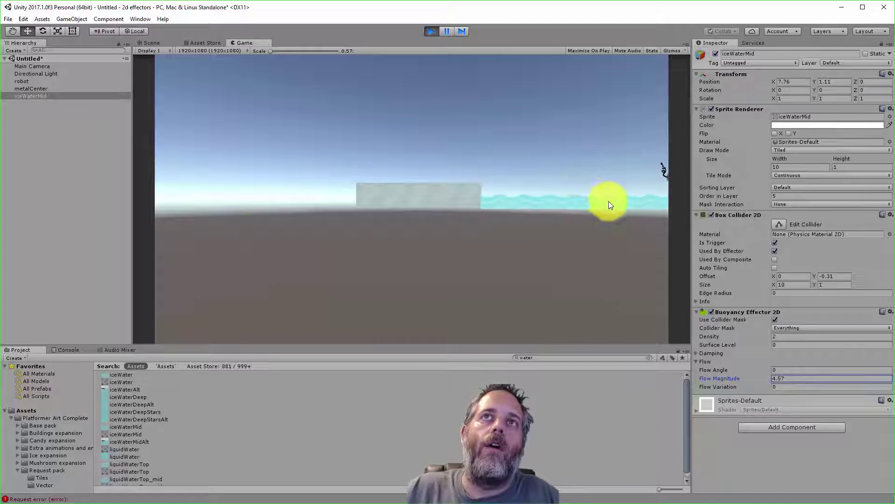
left_click(429, 32)
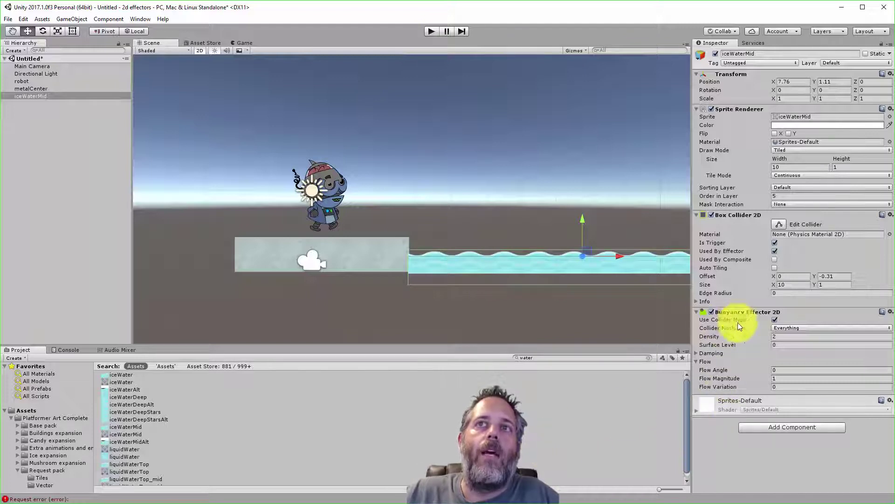
mouse_move(743, 320)
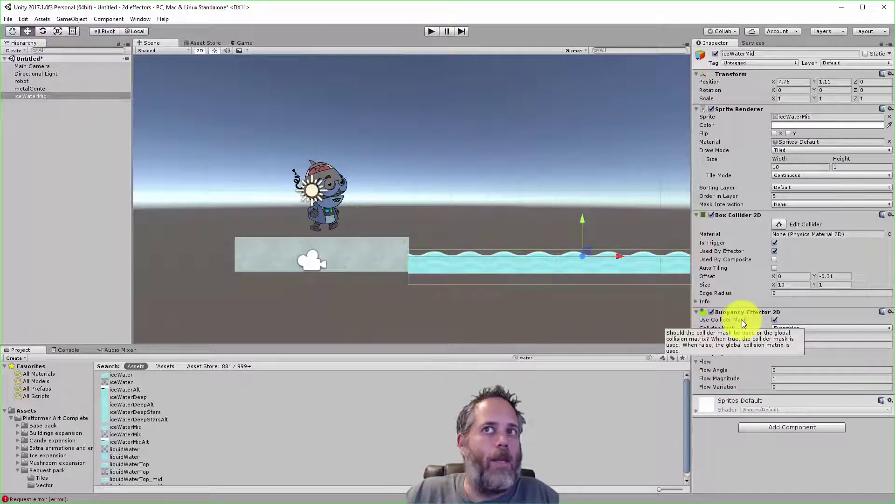